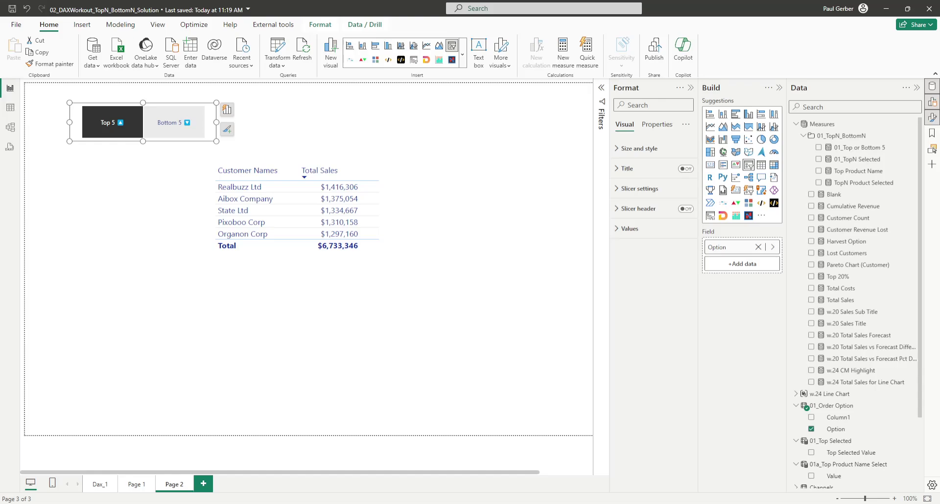
# Step: Compare the customer table under the Bottom 5 and Top 5 options and view the Top Selected Value column's formula
pyautogui.click(182, 131)
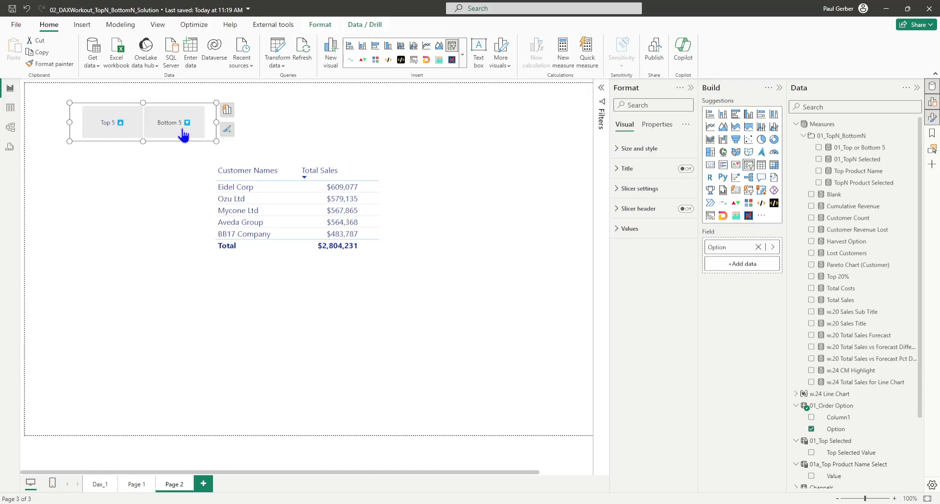
pyautogui.click(123, 130)
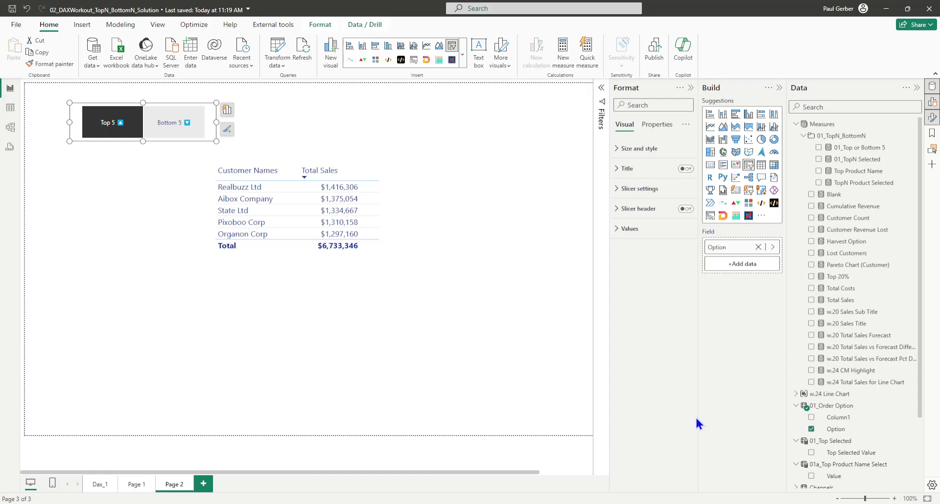
pyautogui.click(847, 454)
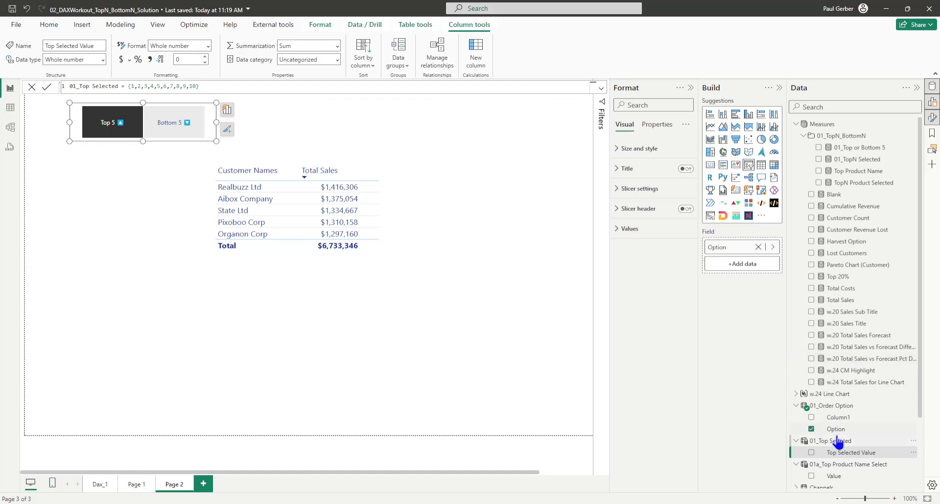
pyautogui.click(95, 192)
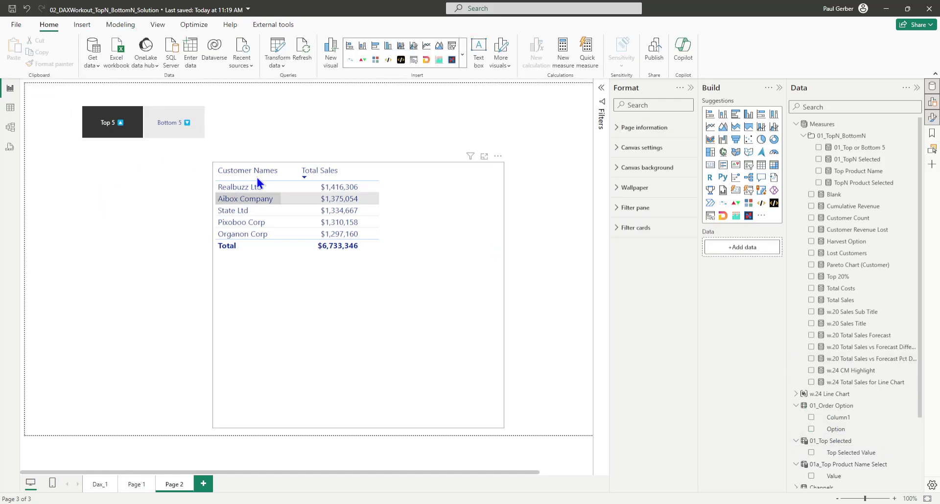
pyautogui.click(191, 49)
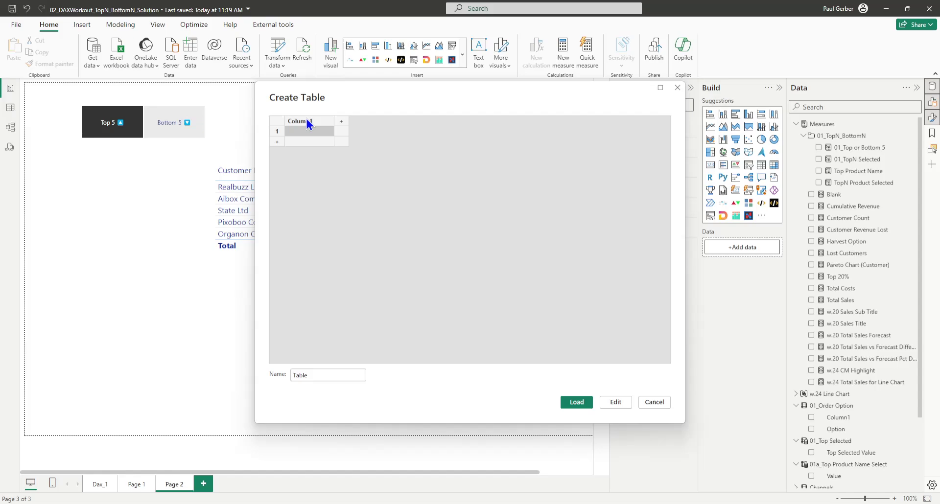
pyautogui.click(310, 375)
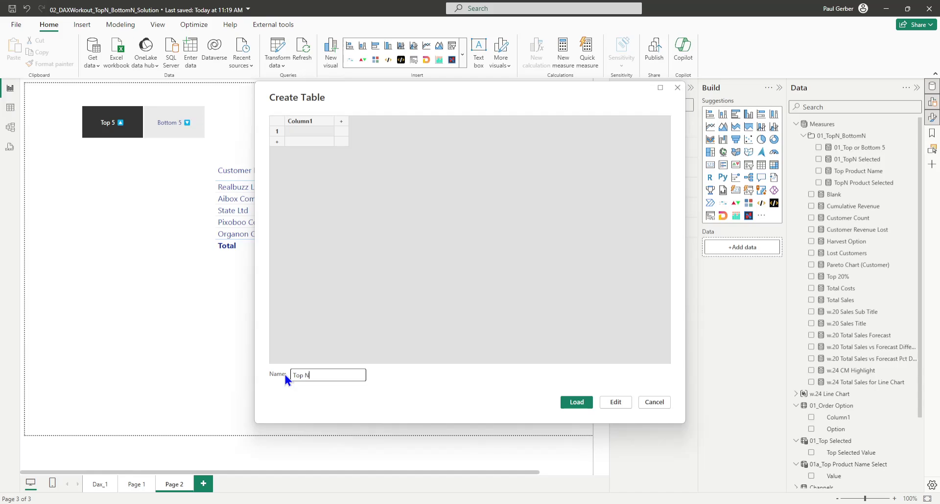
pyautogui.write('Top N Slected')
pyautogui.press('BackSpace')
pyautogui.press('BackSpace')
pyautogui.press('BackSpace')
pyautogui.press('BackSpace')
pyautogui.press('BackSpace')
pyautogui.click(654, 402)
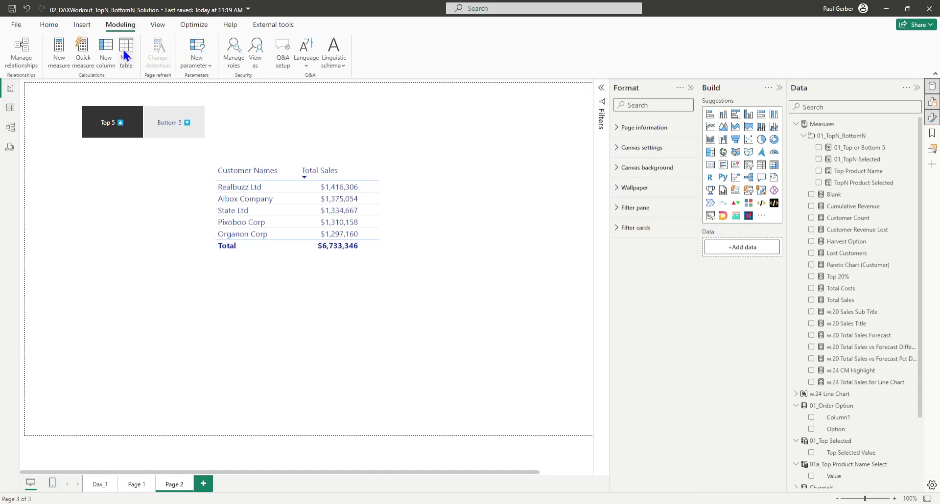
pyautogui.click(126, 50)
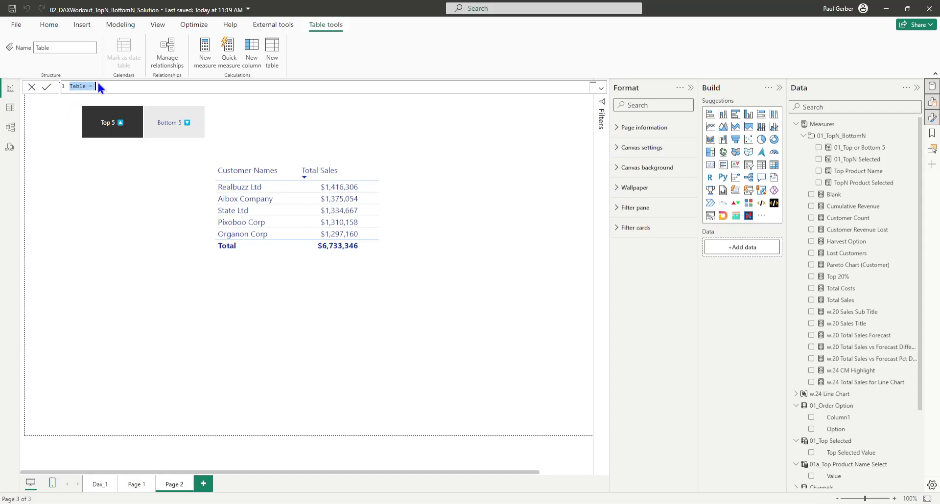
pyautogui.write('Top N Selected =')
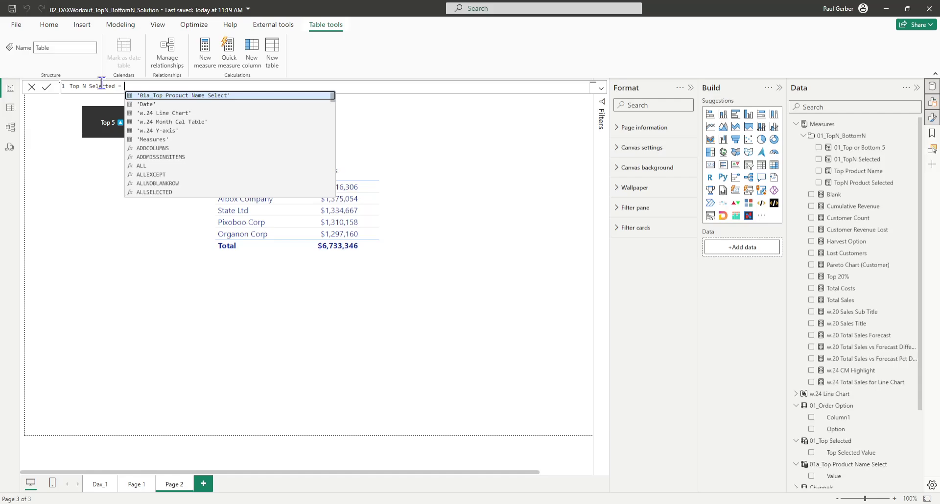
pyautogui.write(' {')
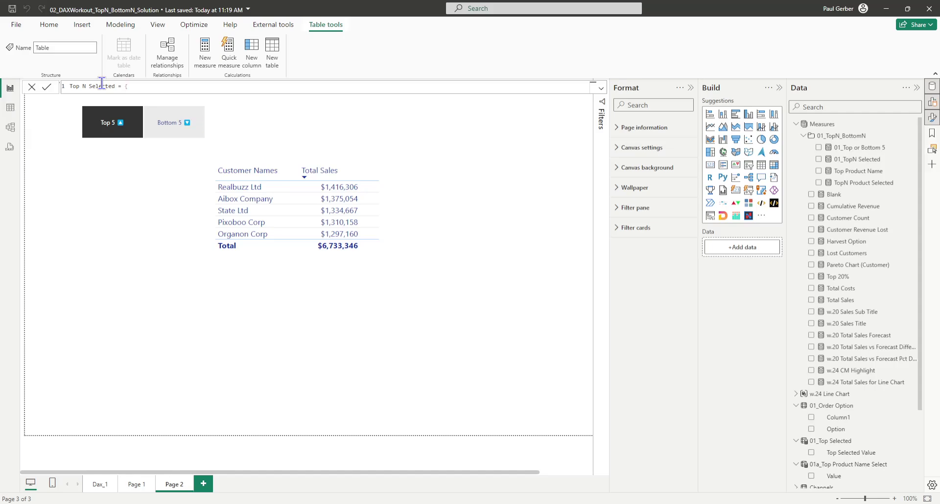
pyautogui.write('1,2,3,4,5,6}')
pyautogui.click(32, 91)
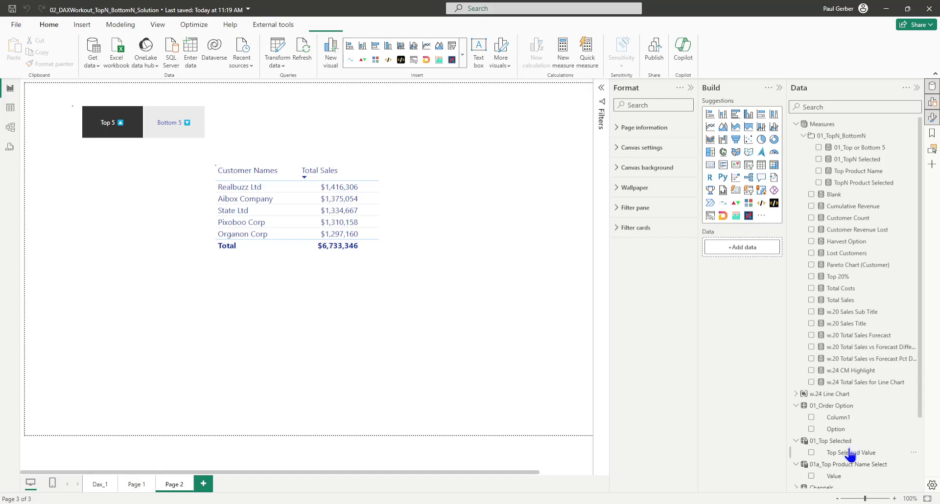
# Step: Add a Slicer (new) visual for Top Selected Value from 01_Top Selected beside the customer table and shrink it below the Top 5/Bottom 5 options
pyautogui.click(845, 458)
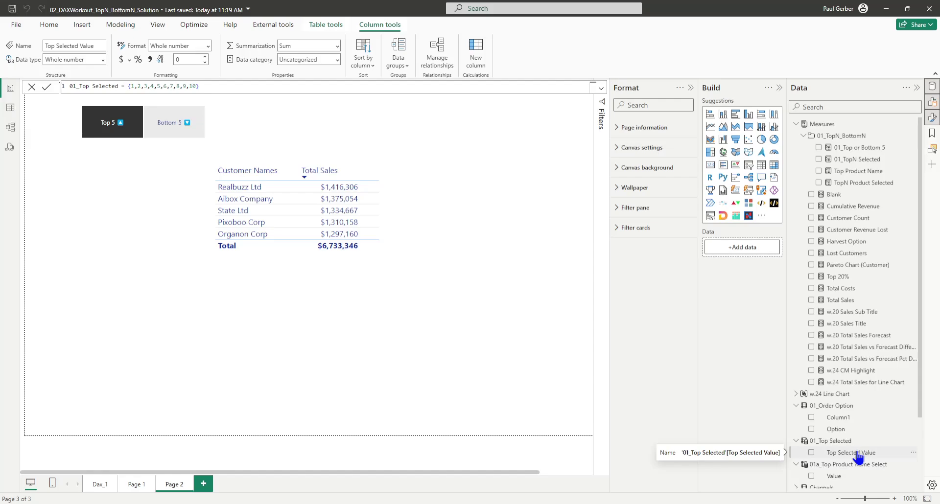
pyautogui.moveTo(862, 457); pyautogui.dragTo(115, 192)
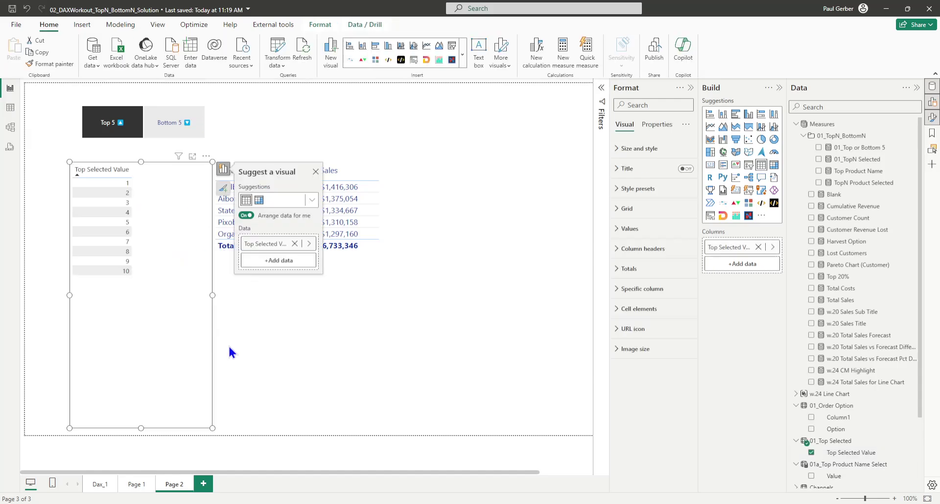
pyautogui.click(311, 200)
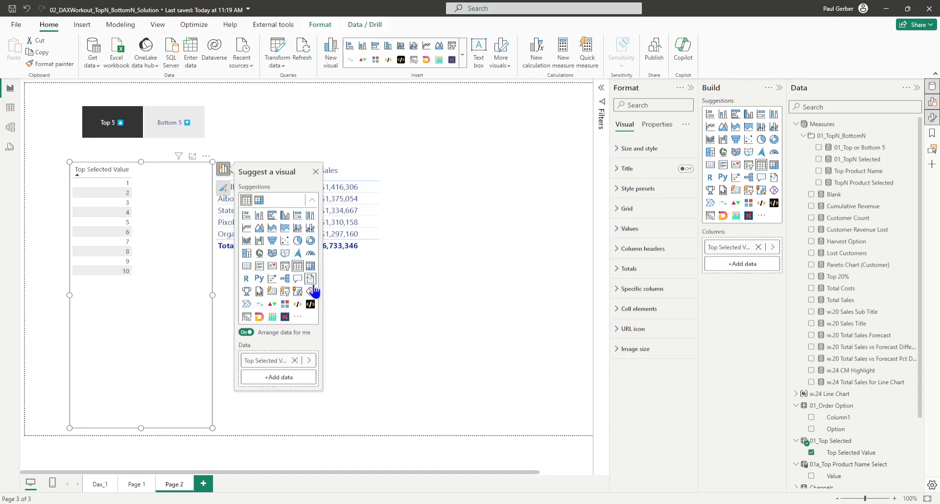
pyautogui.click(286, 293)
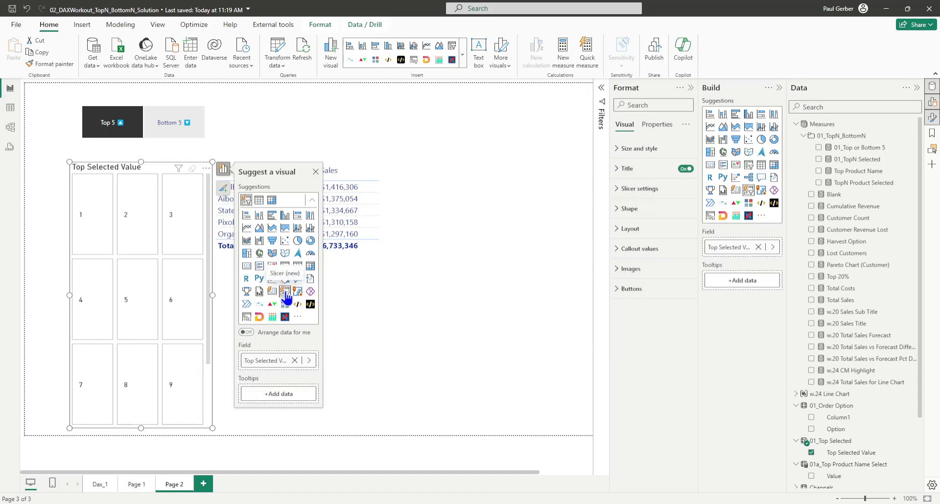
pyautogui.moveTo(206, 407); pyautogui.dragTo(202, 249)
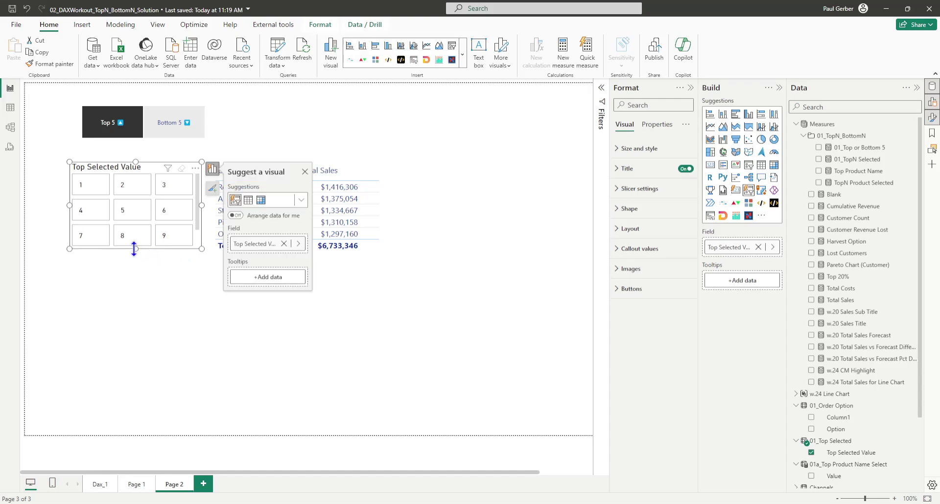
pyautogui.moveTo(135, 249); pyautogui.dragTo(133, 271)
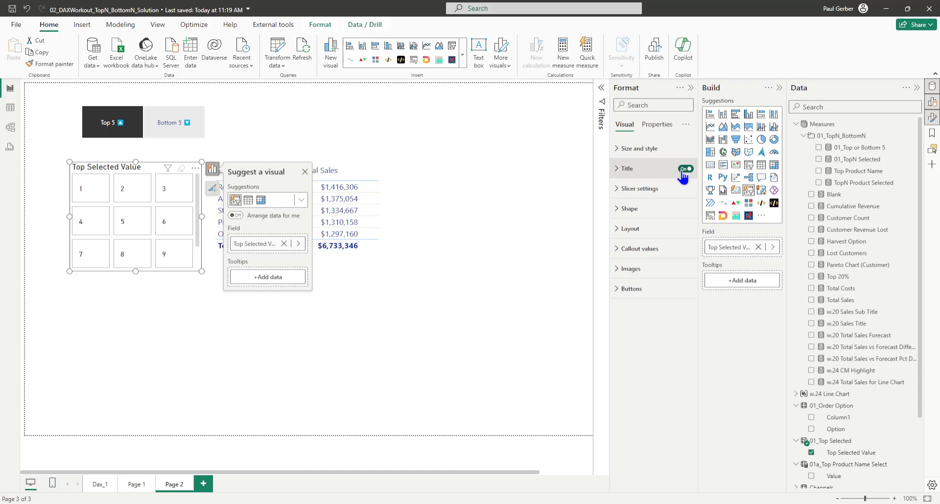
# Step: Set the maximum rows shown in the Top Selected Value slicer's grid layout to 4
pyautogui.click(634, 190)
pyautogui.click(631, 222)
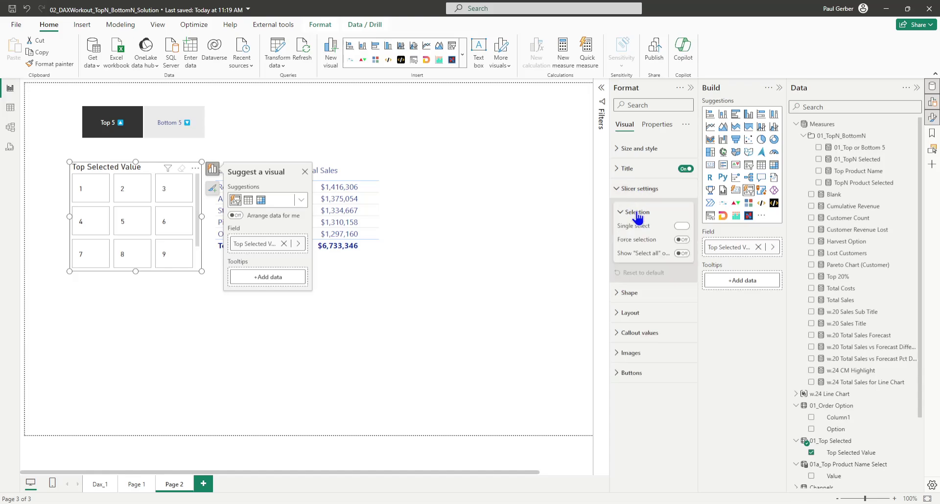
pyautogui.click(635, 191)
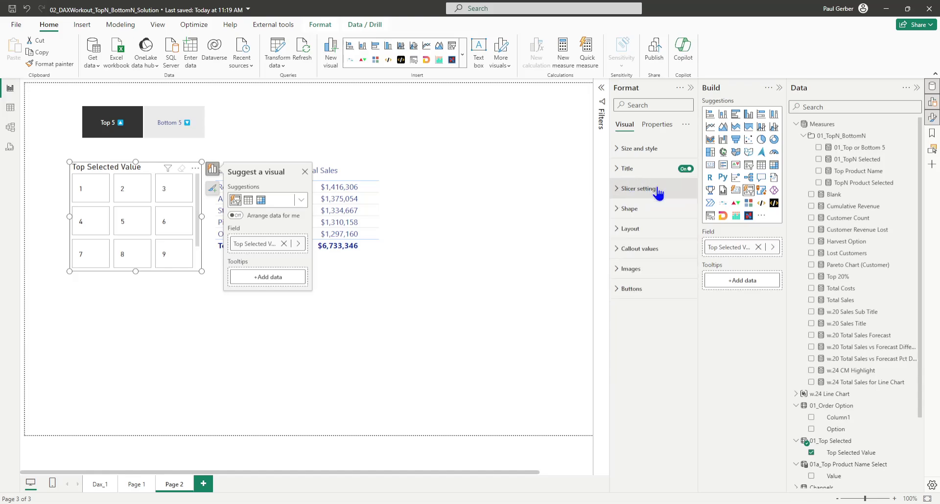
pyautogui.click(633, 229)
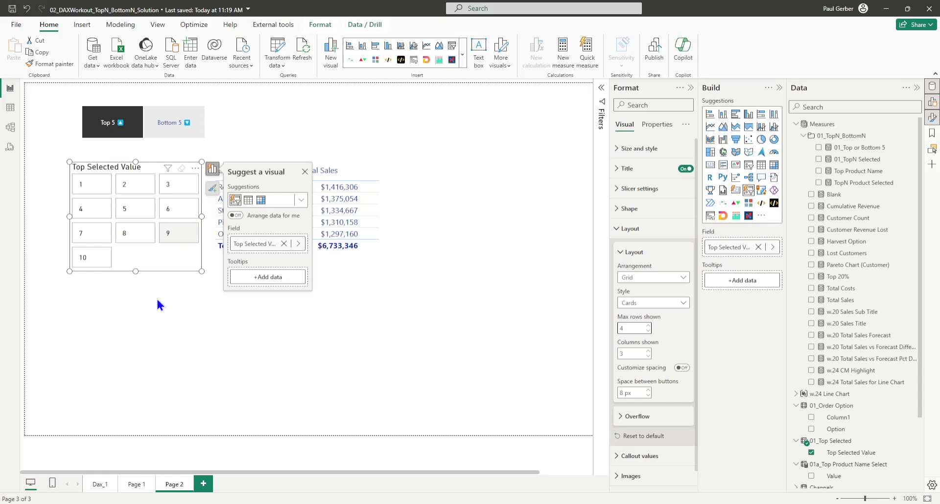
# Step: Try several numbers in the Top Selected Value slicer, including 7, 5 and 4, and leave 8 selected
pyautogui.click(84, 237)
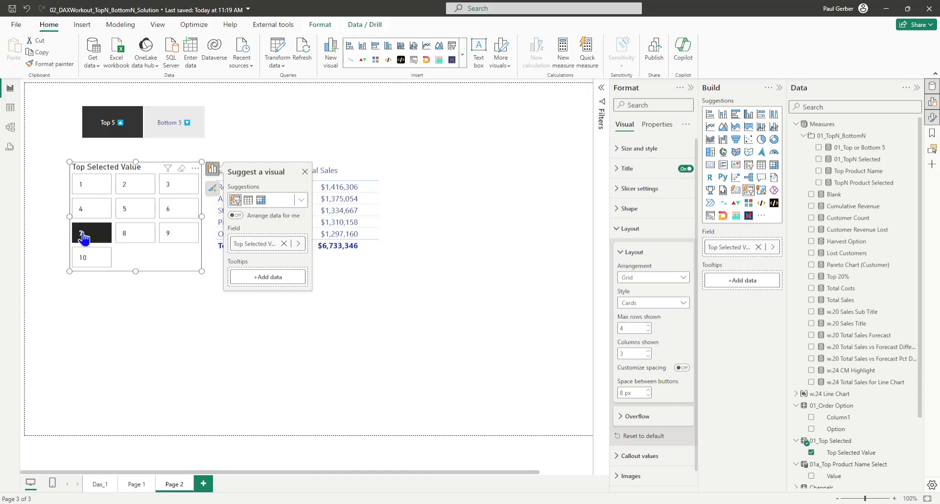
pyautogui.click(177, 305)
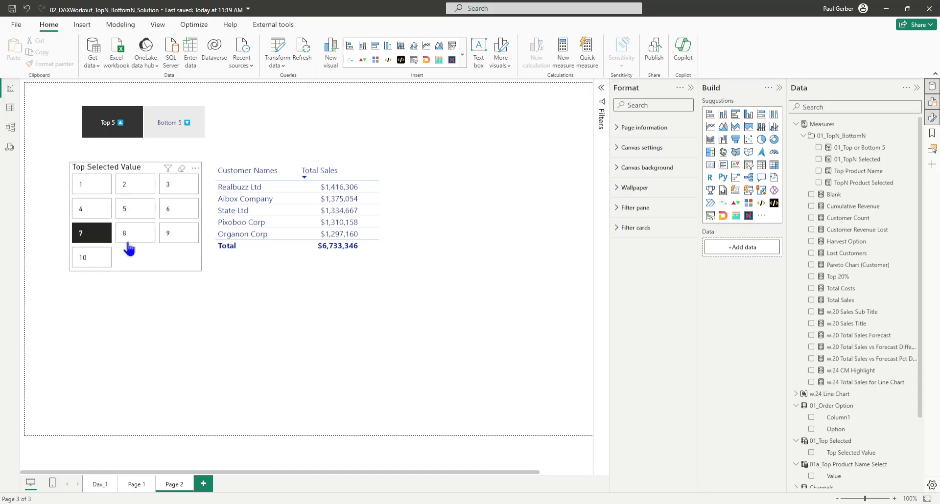
pyautogui.click(130, 233)
pyautogui.click(134, 213)
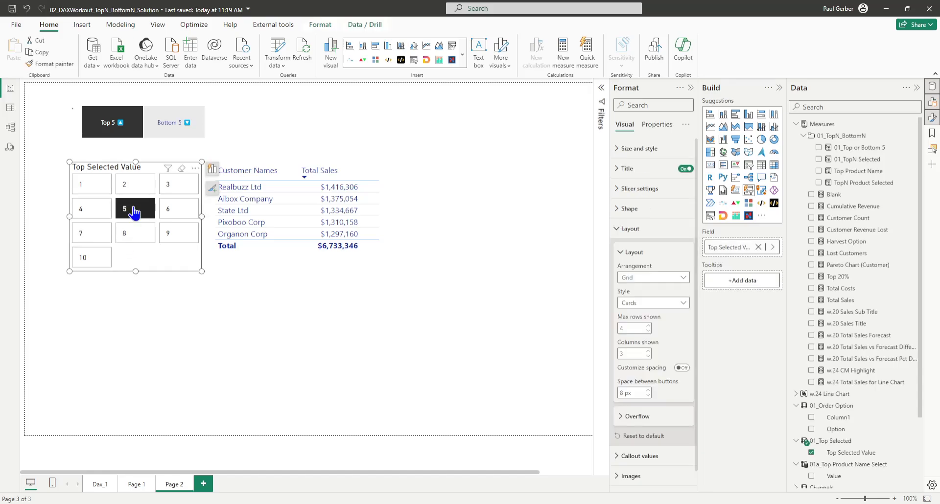
pyautogui.click(97, 211)
pyautogui.click(131, 214)
pyautogui.click(133, 236)
pyautogui.click(142, 301)
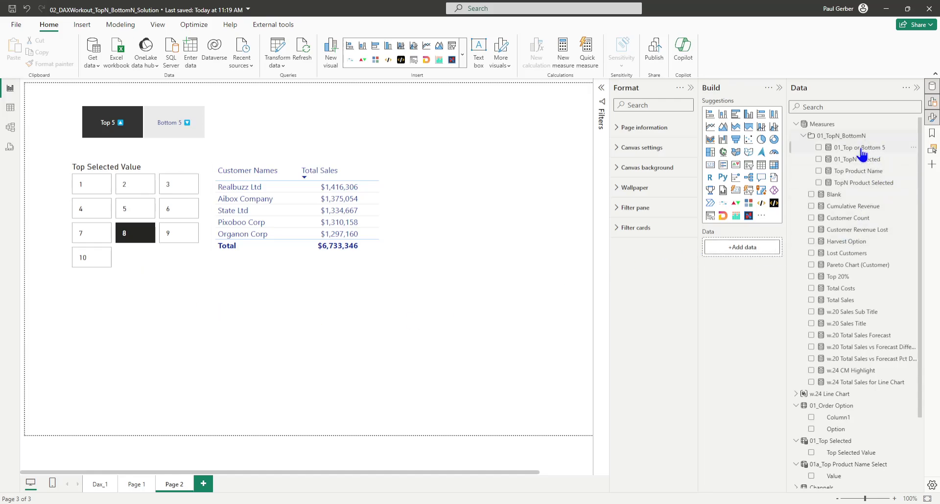
# Step: Check the customer table's visual filters and open the formula of the 01_Top or Bottom 5 measure
pyautogui.click(433, 230)
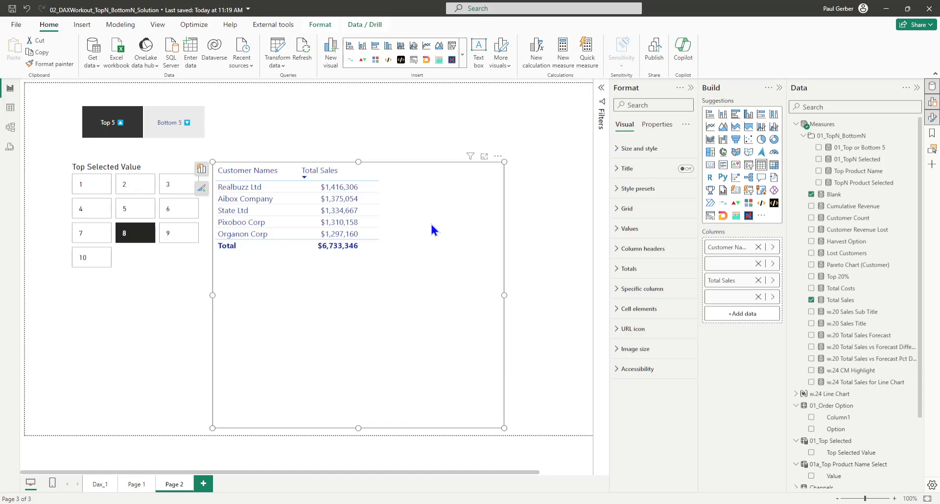
pyautogui.click(601, 89)
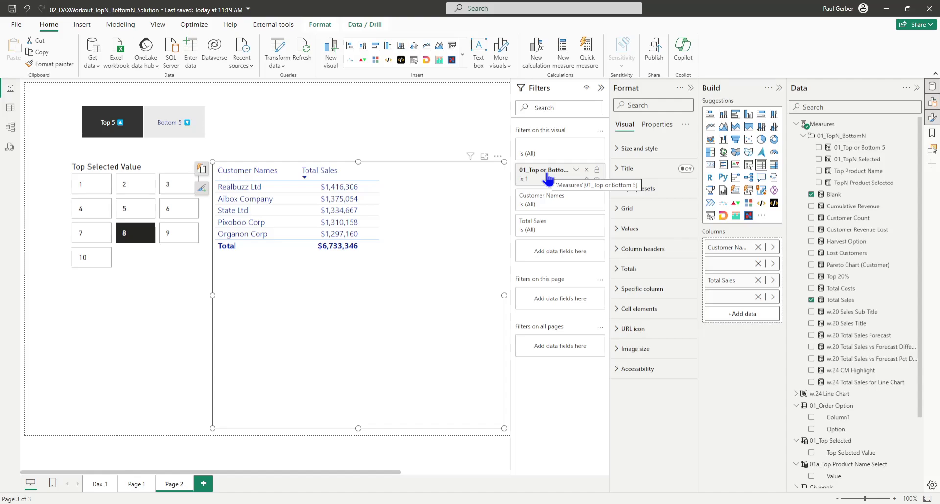
pyautogui.click(858, 152)
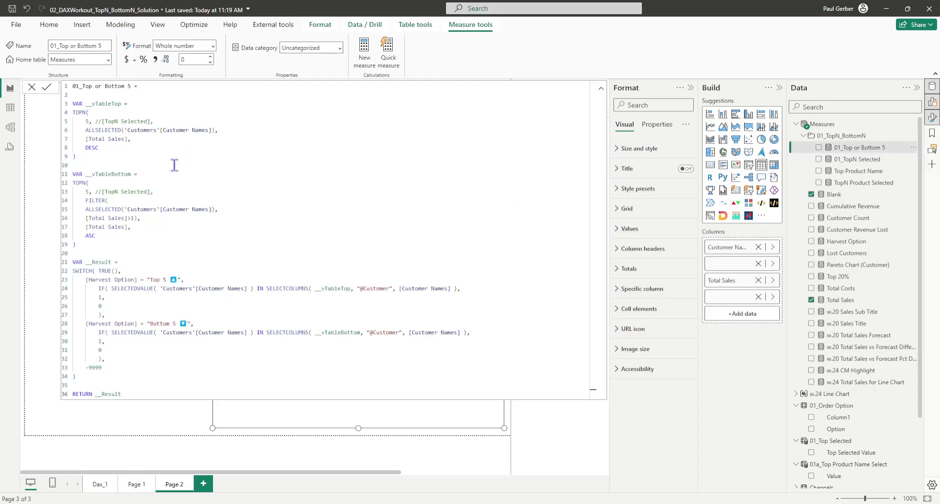
# Step: In the __vTableTop variable, replace TOPN's fixed 5 and its commented-out reference with the [01_TopN Selected] measure
pyautogui.click(86, 122)
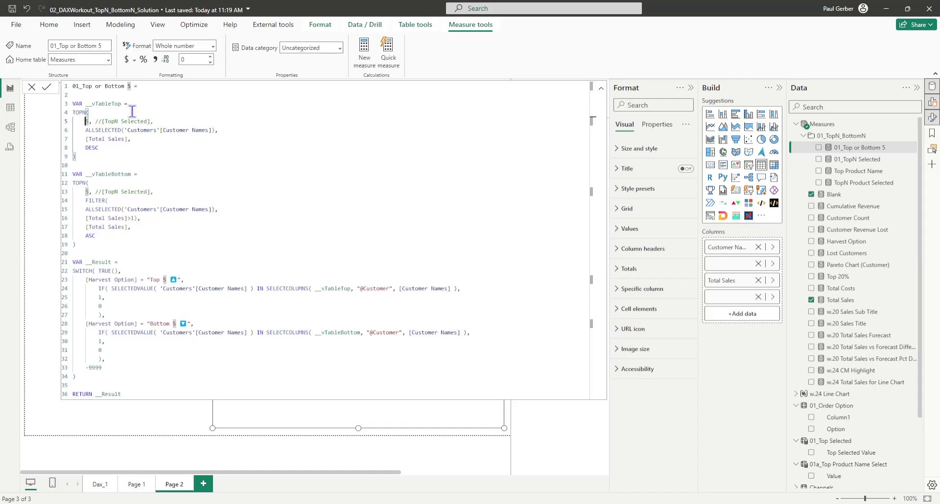
pyautogui.press('Delete')
pyautogui.press('Delete')
pyautogui.press('Delete')
pyautogui.press('Delete')
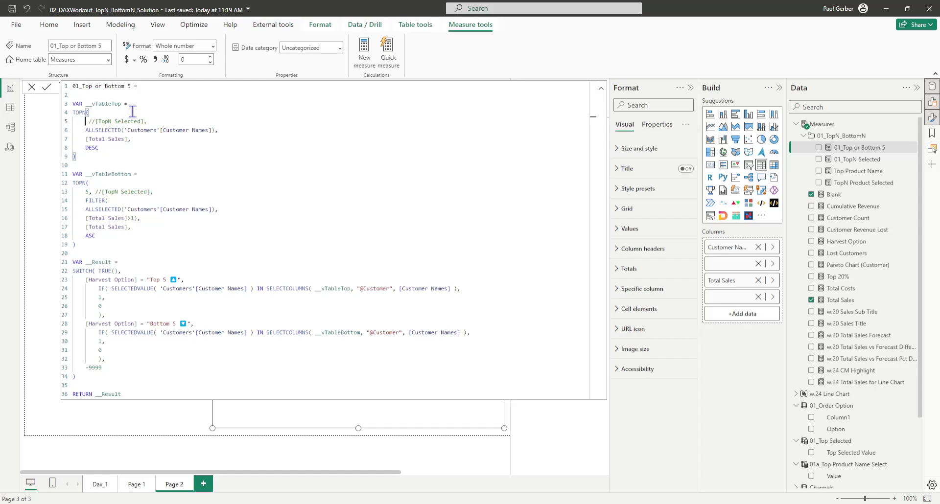
pyautogui.press('Delete')
pyautogui.press('Delete')
pyautogui.press('Delete')
pyautogui.press('Delete')
pyautogui.write('[,')
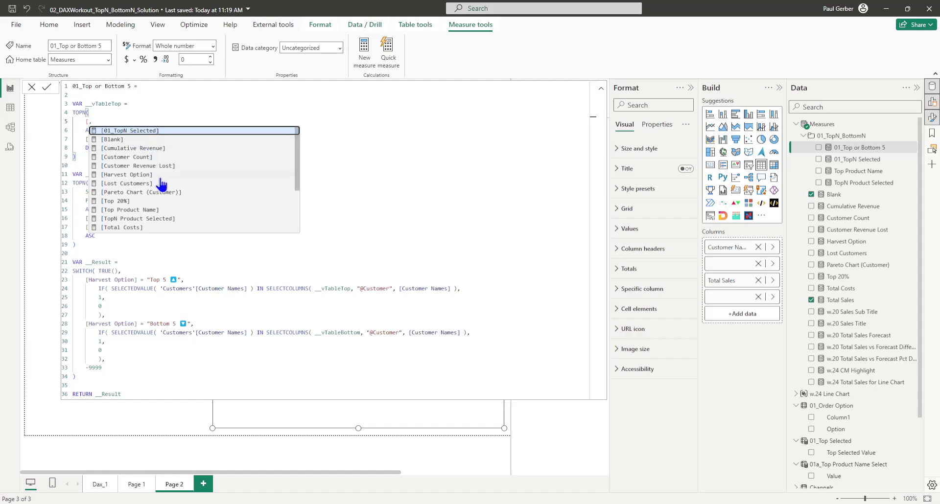
pyautogui.scroll(-2, 159, 184)
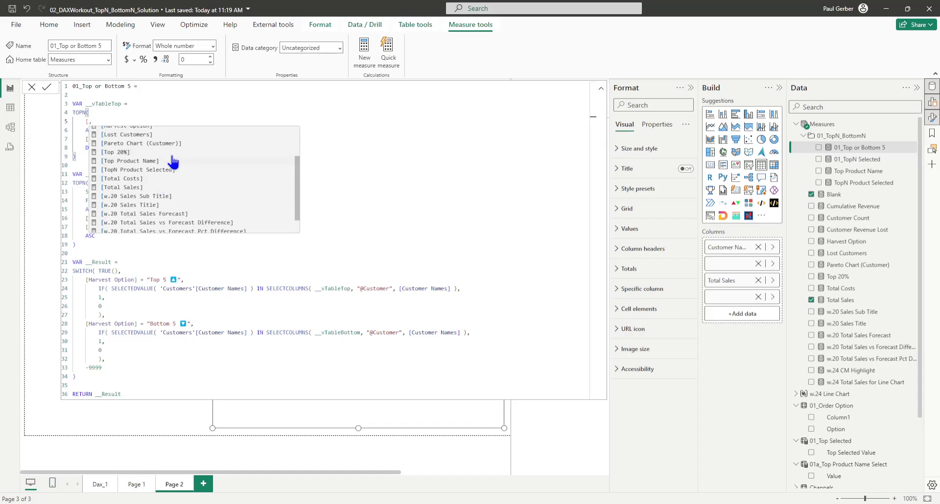
pyautogui.scroll(-2, 181, 183)
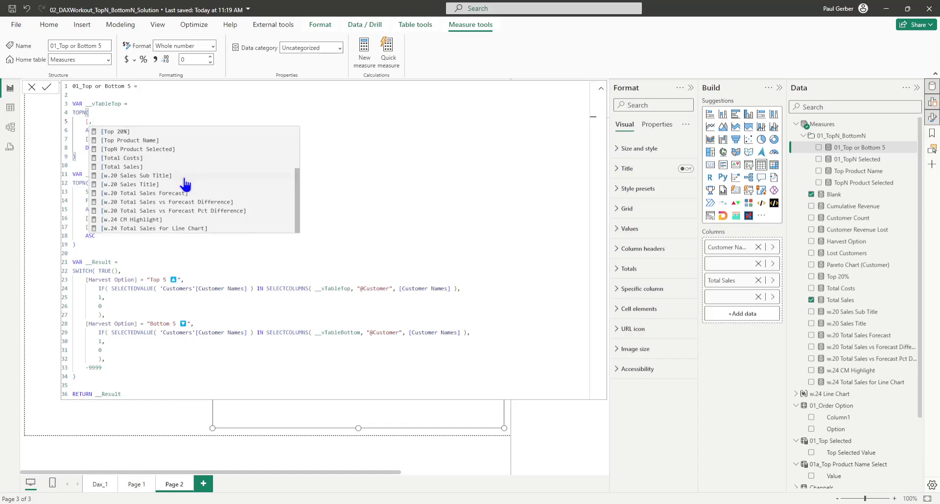
pyautogui.scroll(1, 157, 193)
pyautogui.scroll(3, 168, 193)
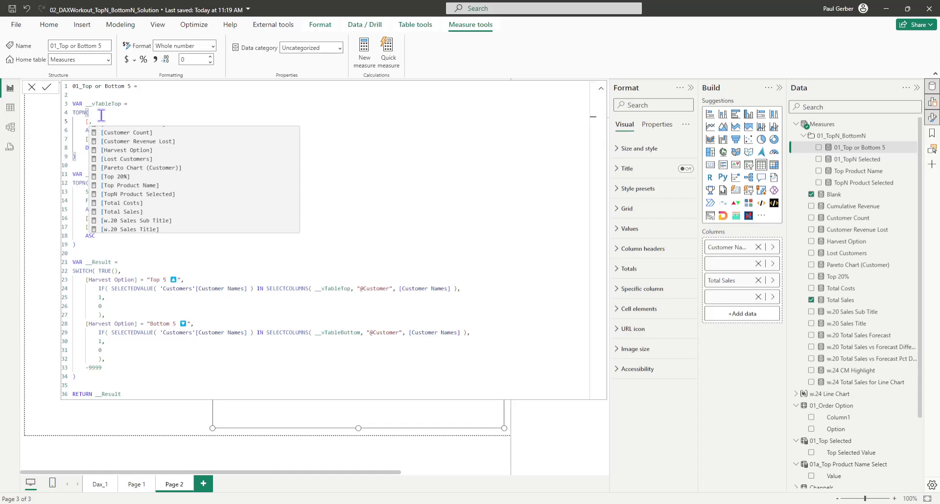
pyautogui.write('top')
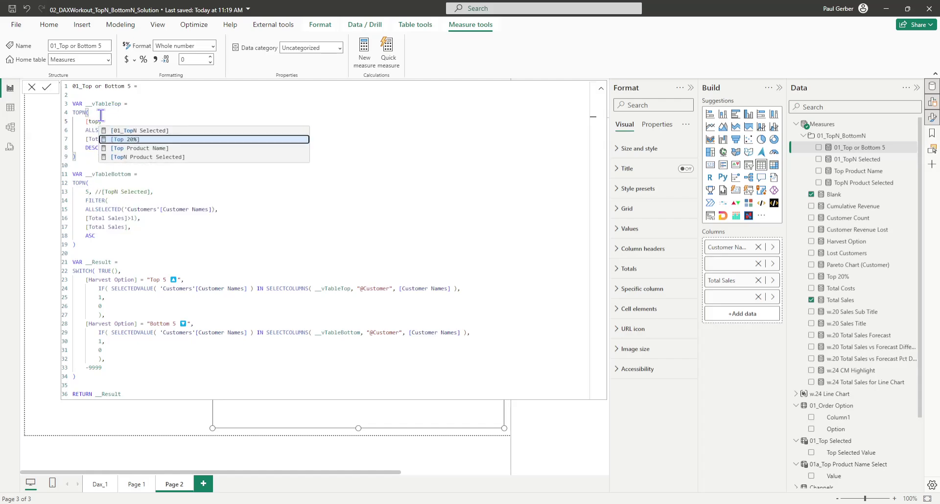
pyautogui.click(152, 130)
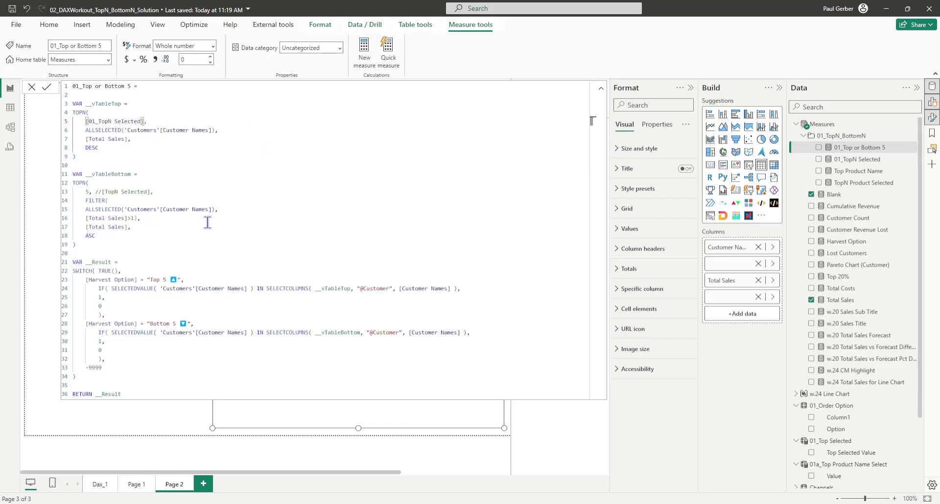
pyautogui.click(86, 192)
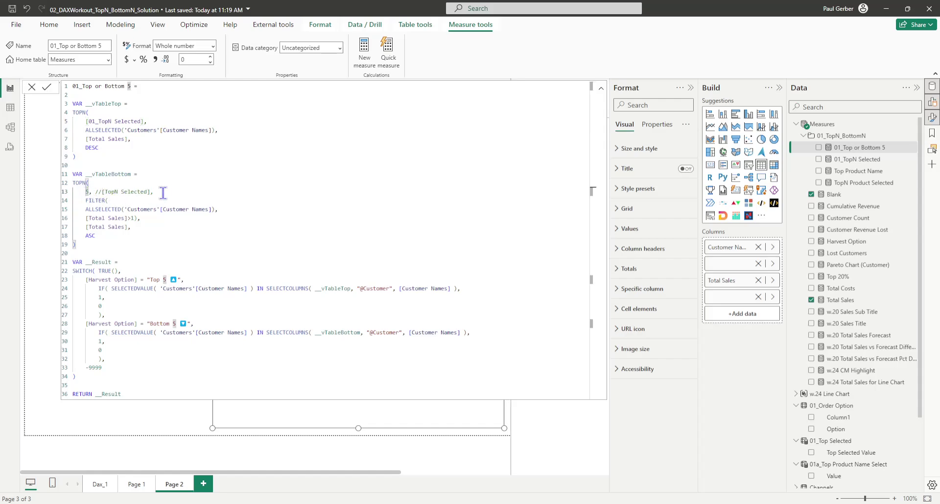
pyautogui.press('Delete')
pyautogui.press('Delete')
pyautogui.press('Delete')
pyautogui.press('Delete')
pyautogui.press('Delete')
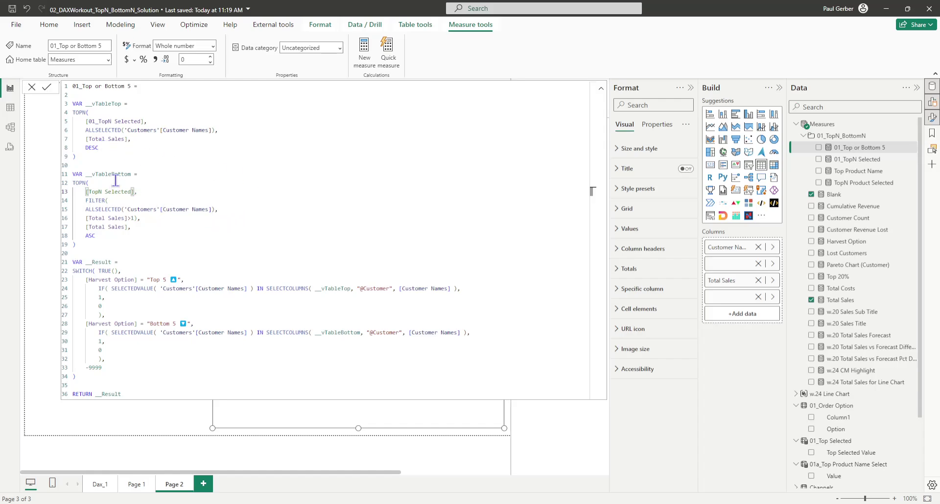
pyautogui.click(86, 192)
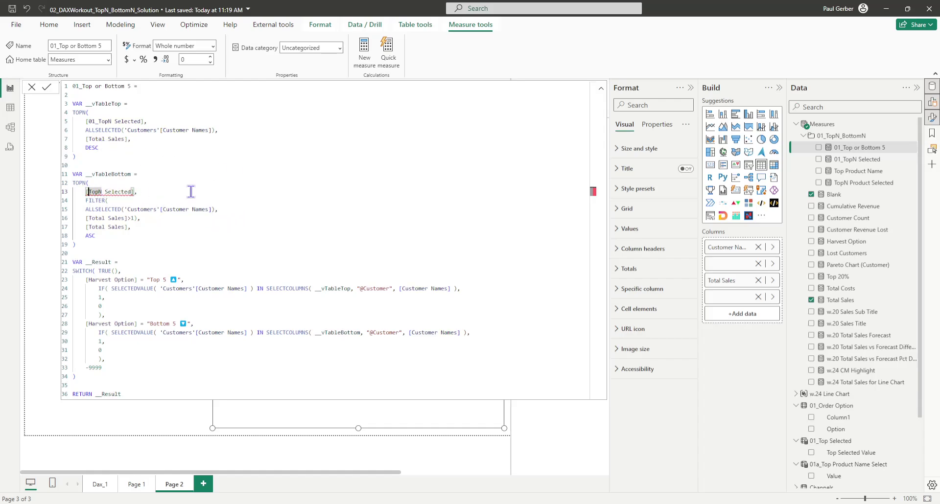
pyautogui.write('01')
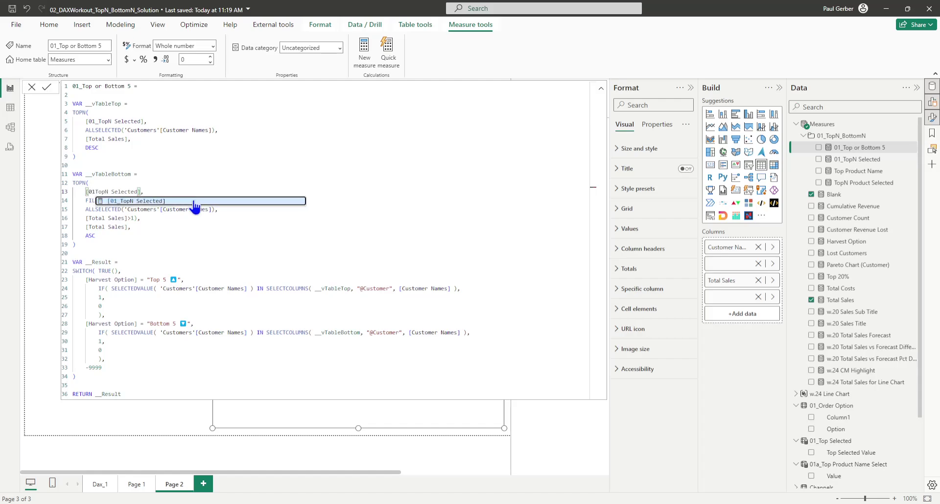
pyautogui.click(152, 201)
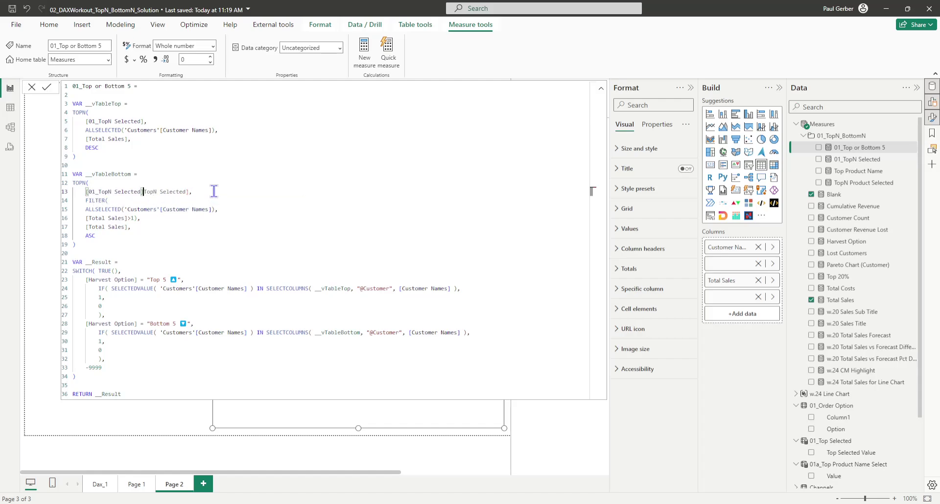
pyautogui.press('Delete')
pyautogui.press('Delete')
pyautogui.press('Delete')
pyautogui.click(30, 87)
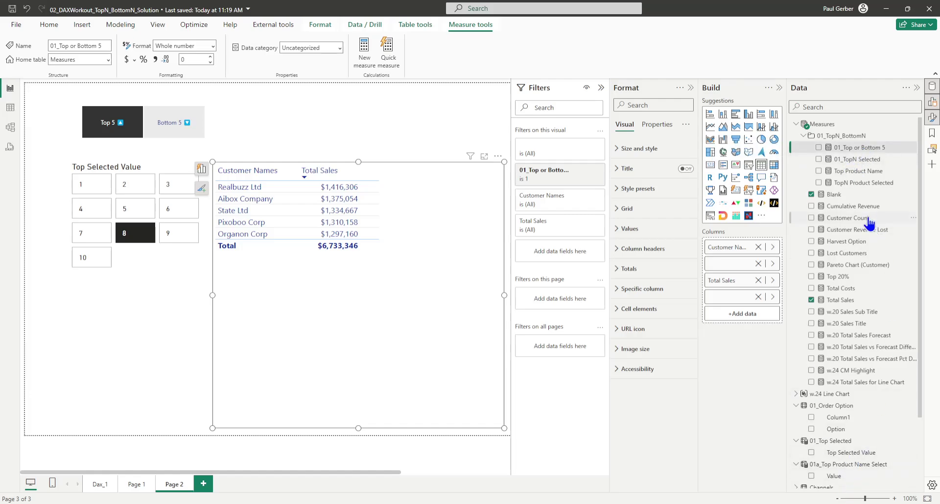
# Step: Review the formula of the 01_TopN Selected measure, including its SELECTEDVALUE default, and close it without changes
pyautogui.click(858, 161)
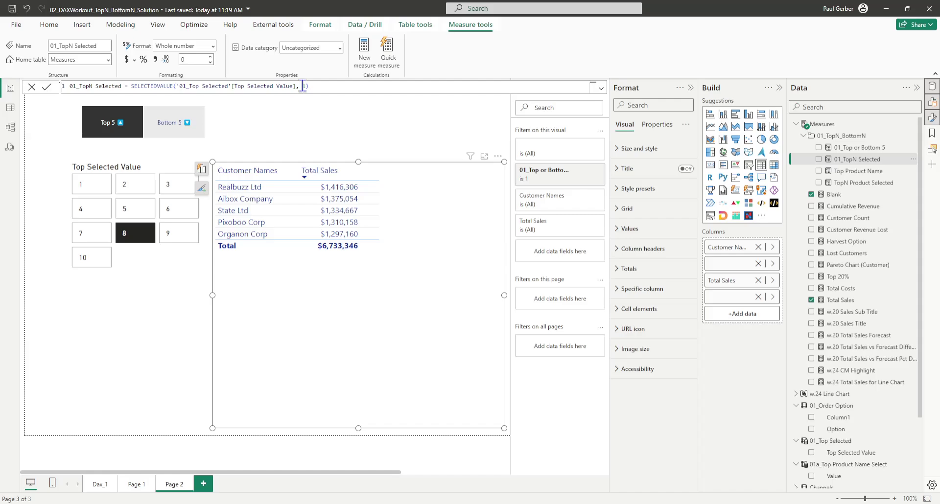
pyautogui.click(32, 88)
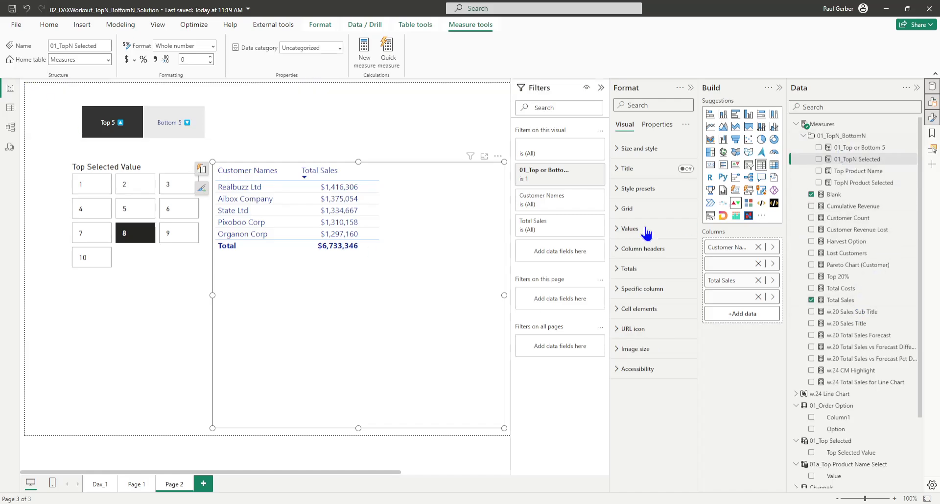
# Step: In the __vTableTop variable of 01_Top or Bottom 5, replace TOPN's fixed 5 and commented-out reference with [01_TopN Selected]
pyautogui.click(876, 147)
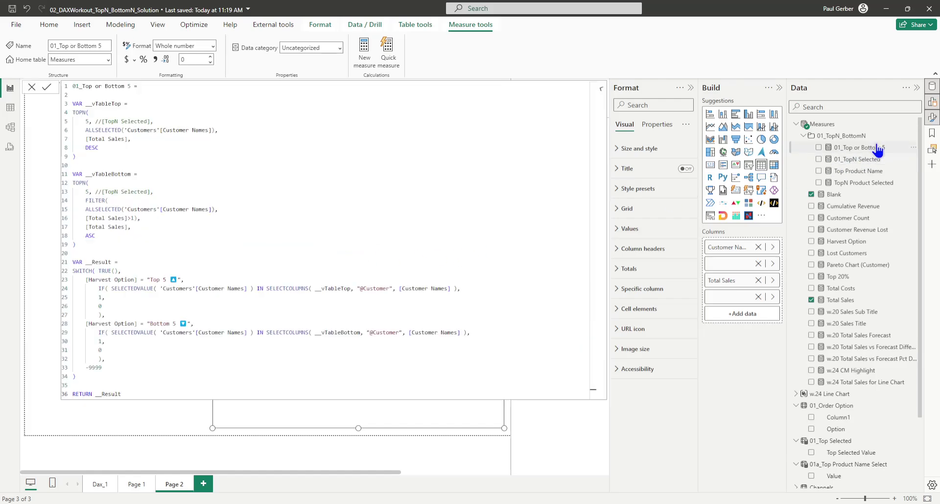
pyautogui.click(85, 120)
pyautogui.press('Delete')
pyautogui.press('Delete')
pyautogui.press('Delete')
pyautogui.press('Delete')
pyautogui.press('Delete')
pyautogui.press('Delete')
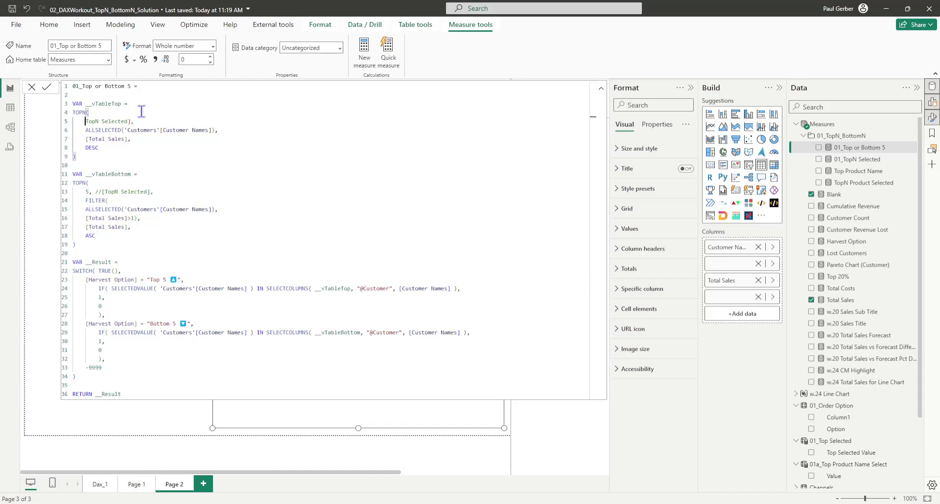
pyautogui.write('[')
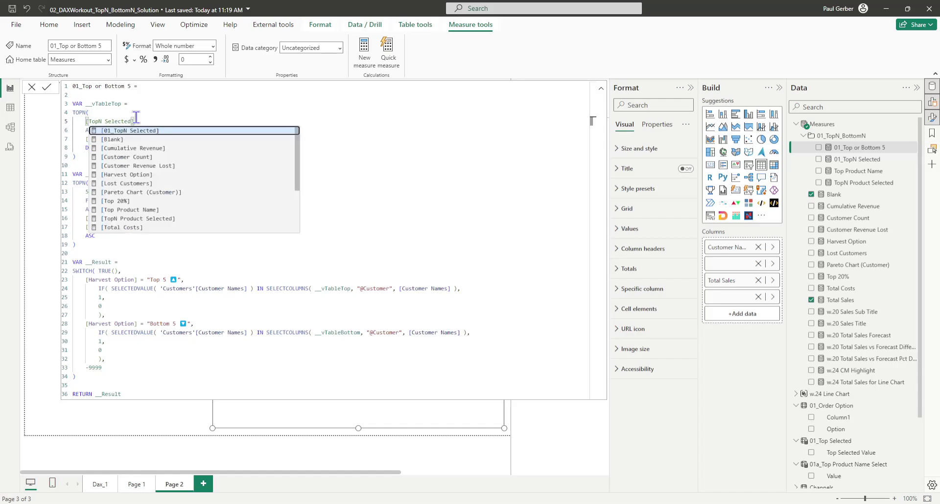
pyautogui.click(141, 132)
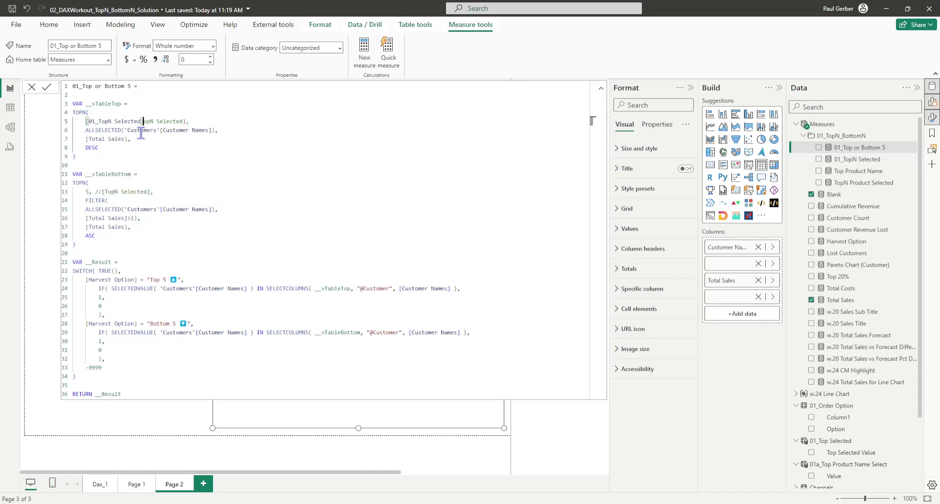
pyautogui.press('Delete')
pyautogui.press('Delete')
pyautogui.press('Delete')
pyautogui.press('Delete')
pyautogui.press('Delete')
# Step: Replace the fixed 5 and commented-out reference in __vTableBottom's TOPN with [01_TopN Selected], and commit the measure formula
pyautogui.moveTo(85, 191); pyautogui.dragTo(153, 191)
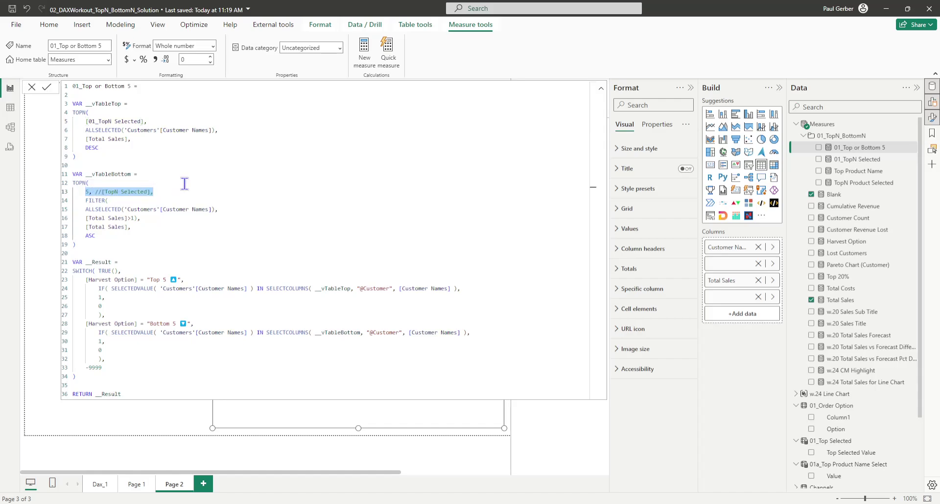
pyautogui.write('[')
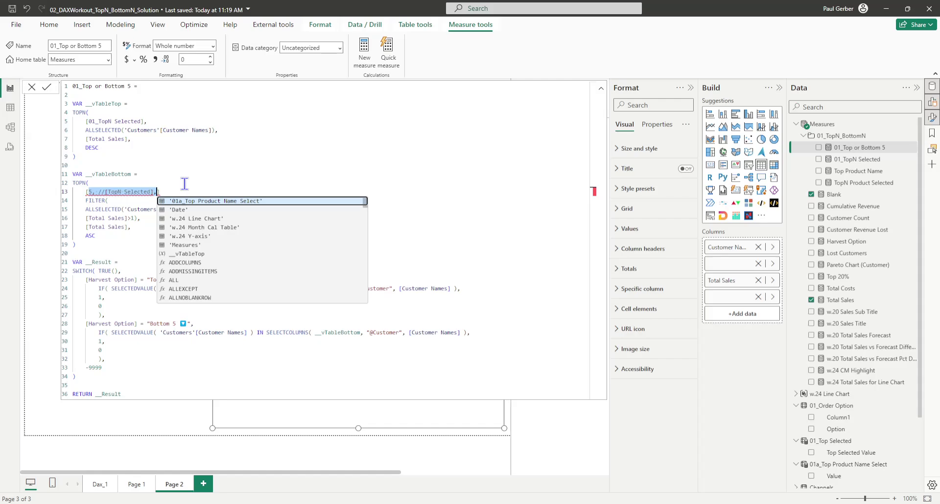
pyautogui.write('0')
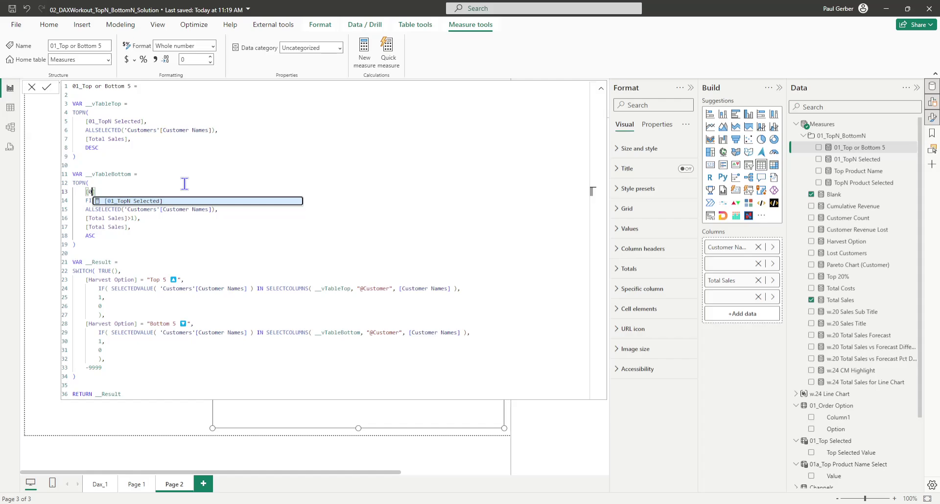
pyautogui.click(152, 201)
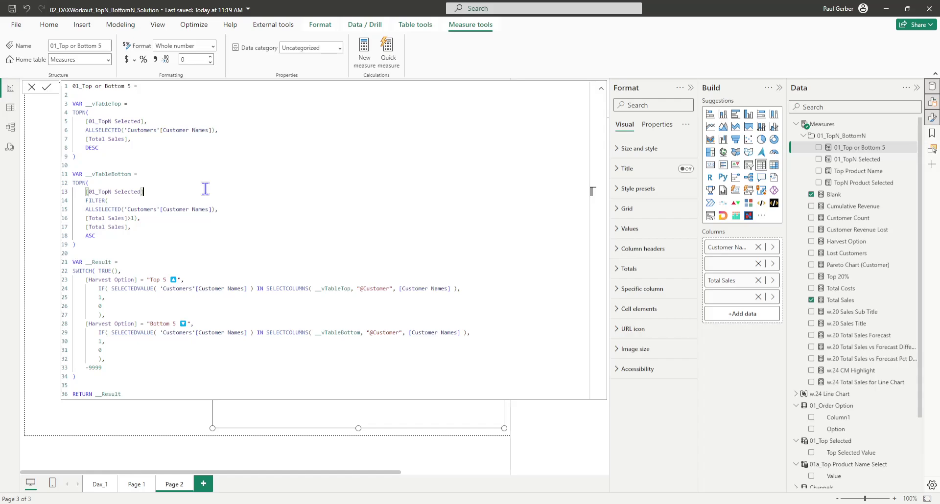
pyautogui.write(',')
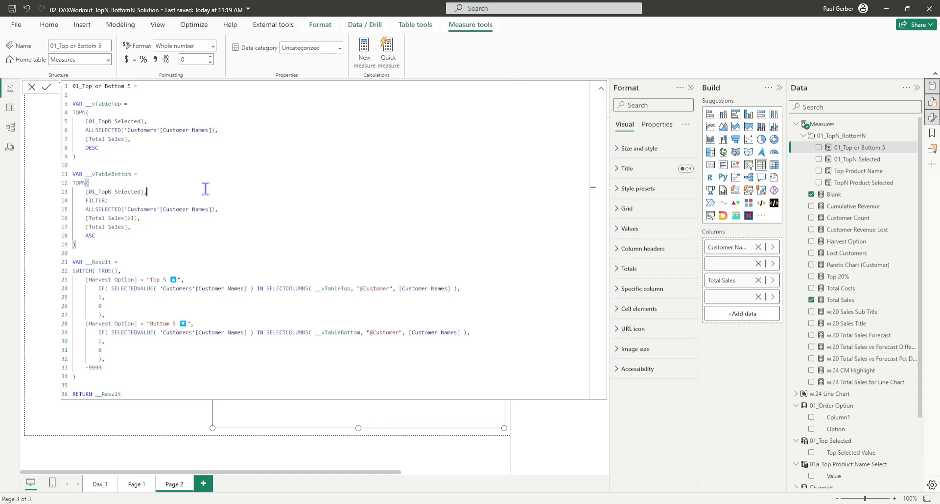
pyautogui.click(47, 86)
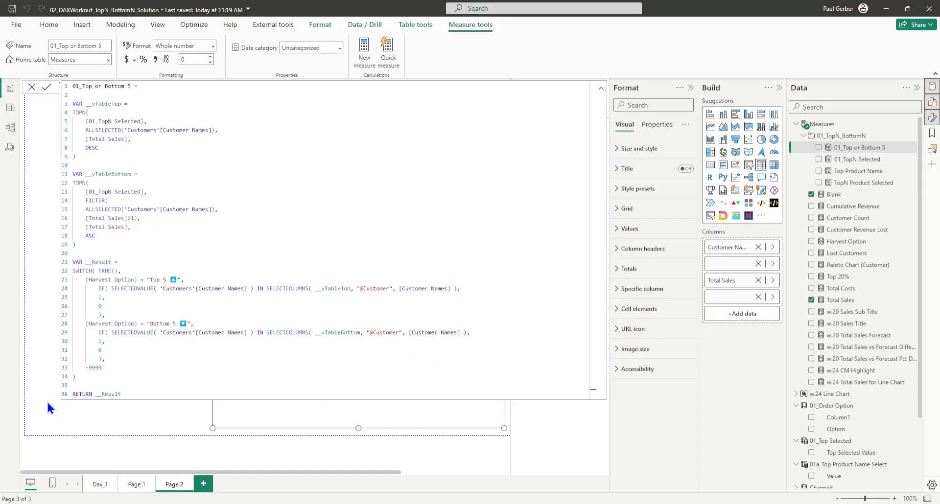
# Step: Test the customer table by choosing 1, 2, 3 and 9 in the Top Selected Value slicer, and clear the selection
pyautogui.click(153, 415)
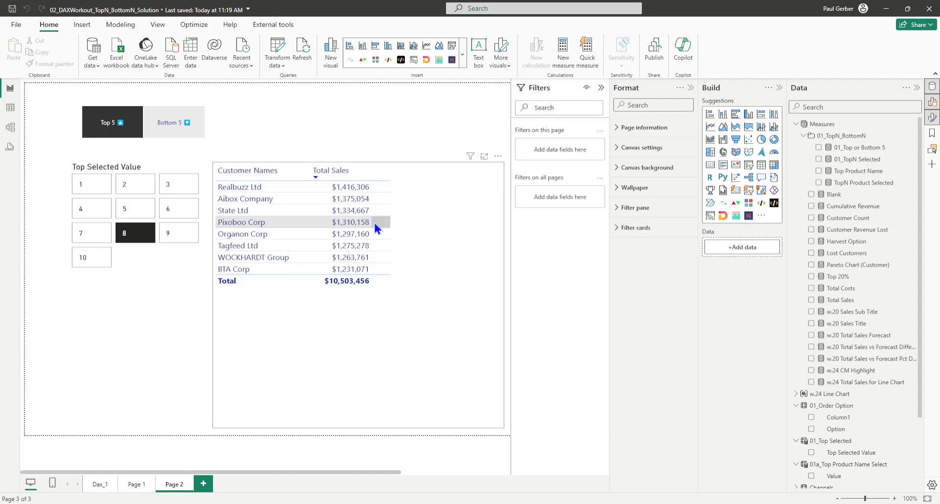
pyautogui.click(99, 190)
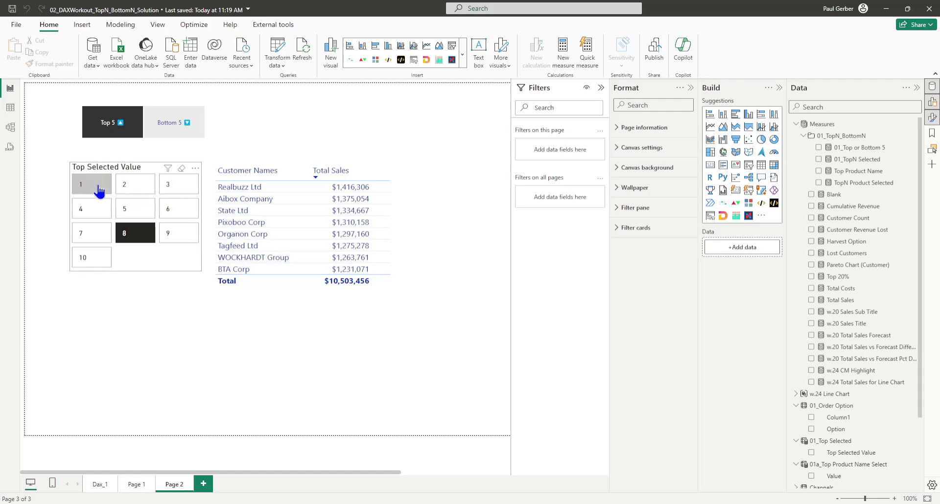
pyautogui.click(128, 187)
pyautogui.click(169, 188)
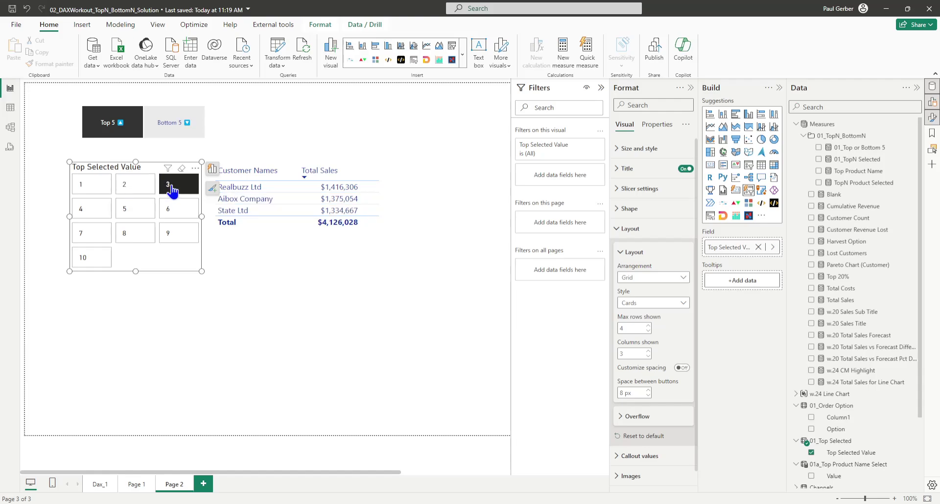
pyautogui.click(174, 238)
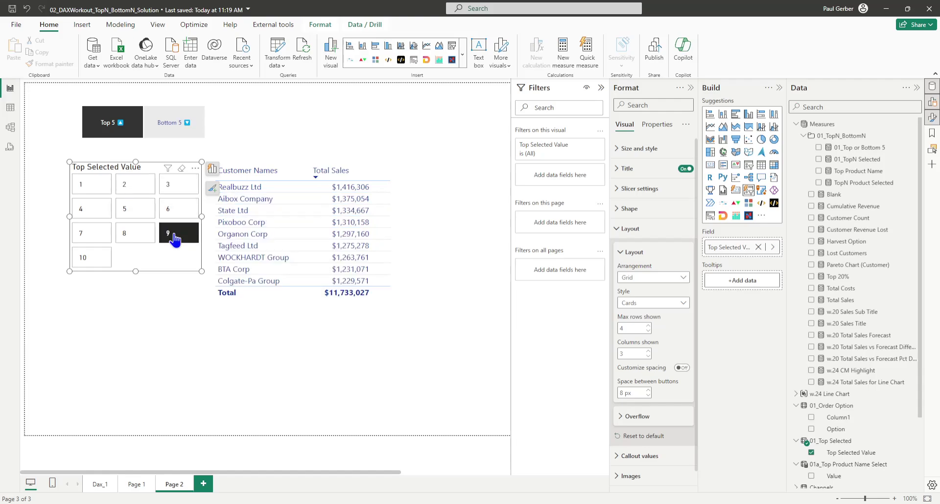
pyautogui.click(175, 238)
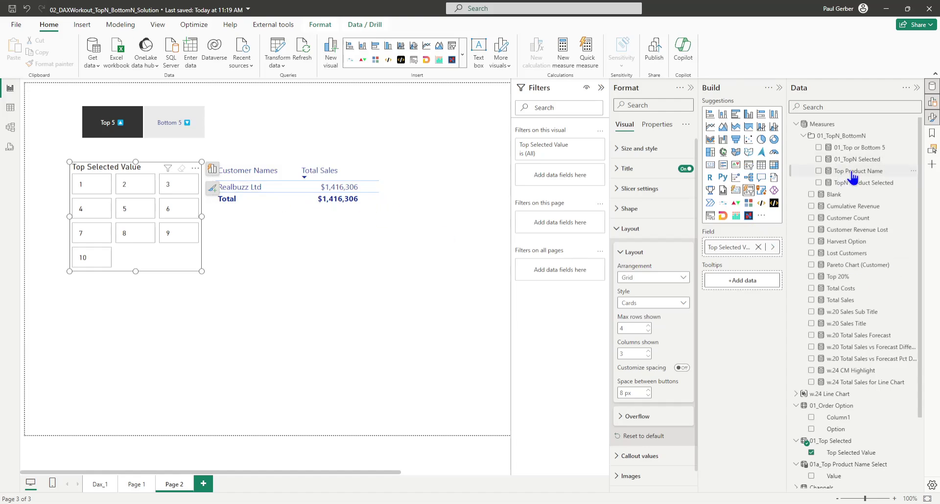
# Step: In the 01_TopN Selected formula, try 2 as the SELECTEDVALUE default and restore it to 1
pyautogui.moveTo(854, 159); pyautogui.dragTo(739, 141)
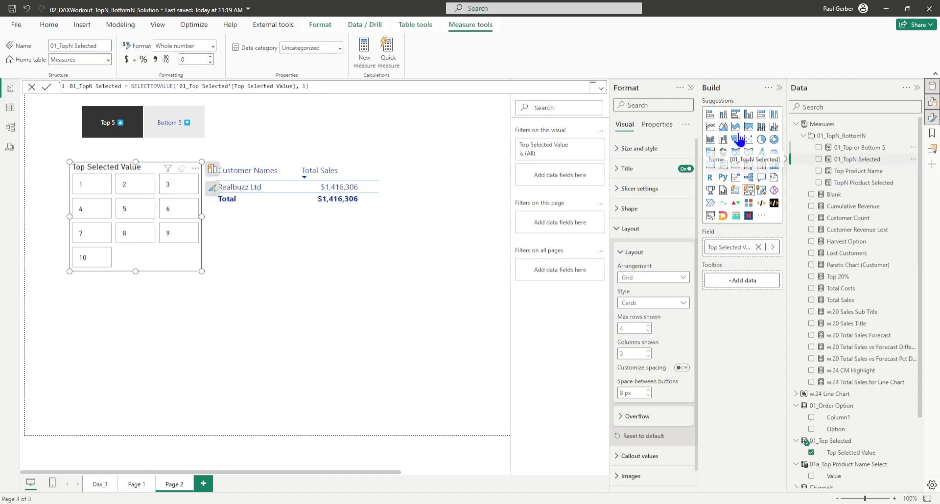
pyautogui.click(303, 86)
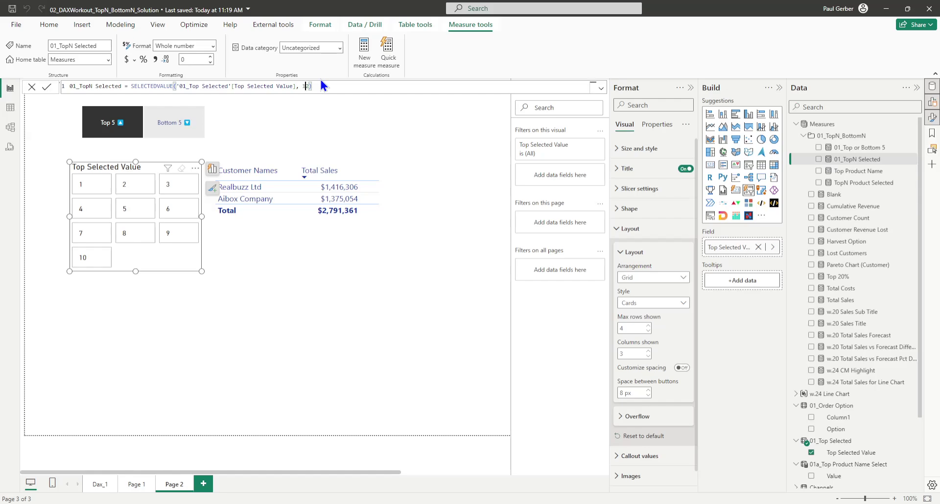
pyautogui.press('Return')
# Step: Test the table with 4 selected, switch to Bottom 5, choose 7, and switch back to Top 5
pyautogui.click(84, 210)
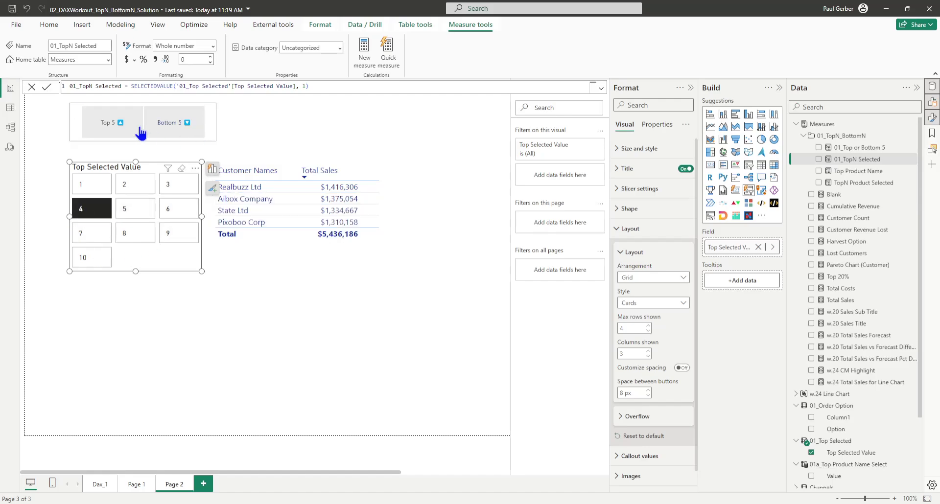
pyautogui.click(173, 124)
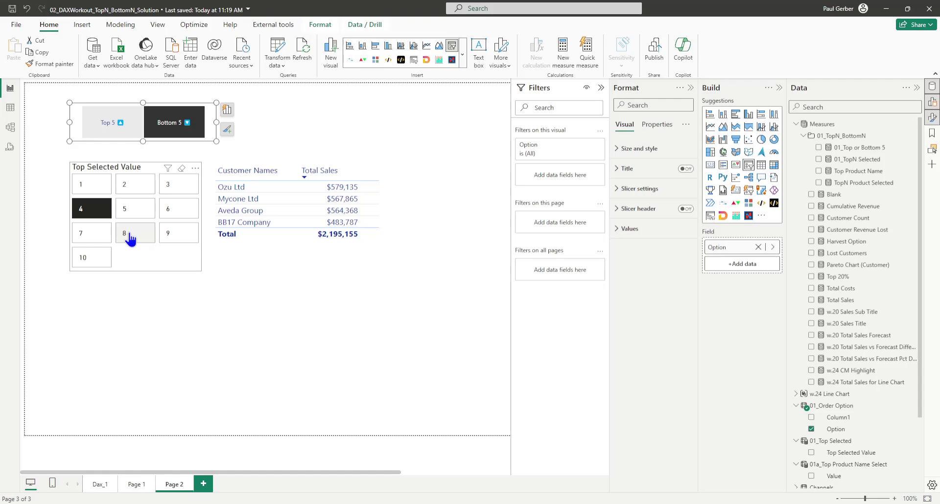
pyautogui.click(93, 237)
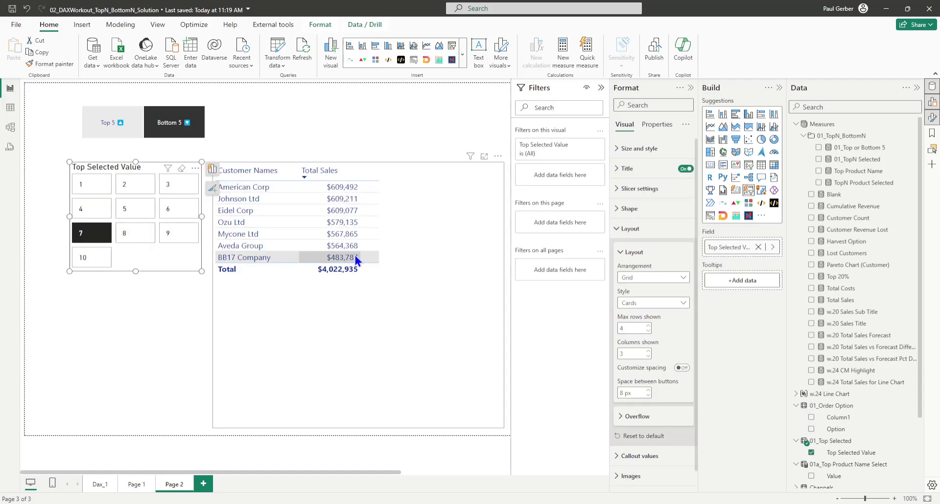
pyautogui.click(106, 123)
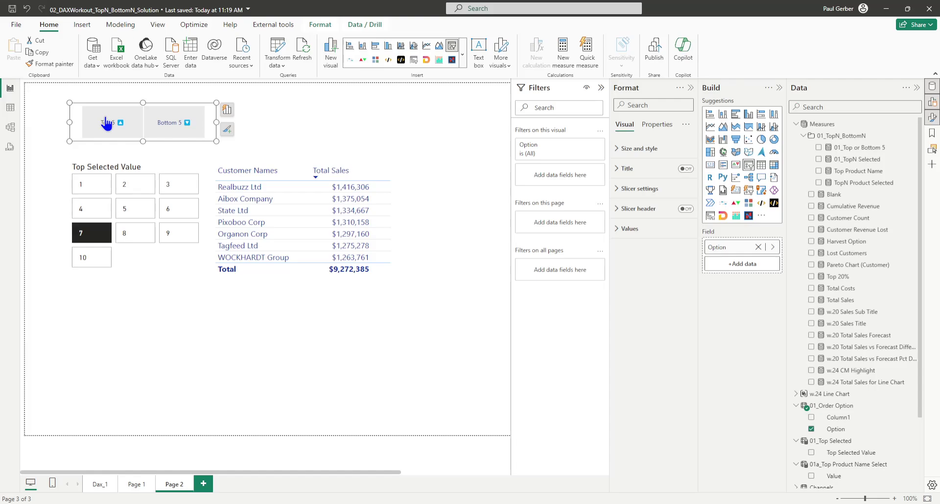